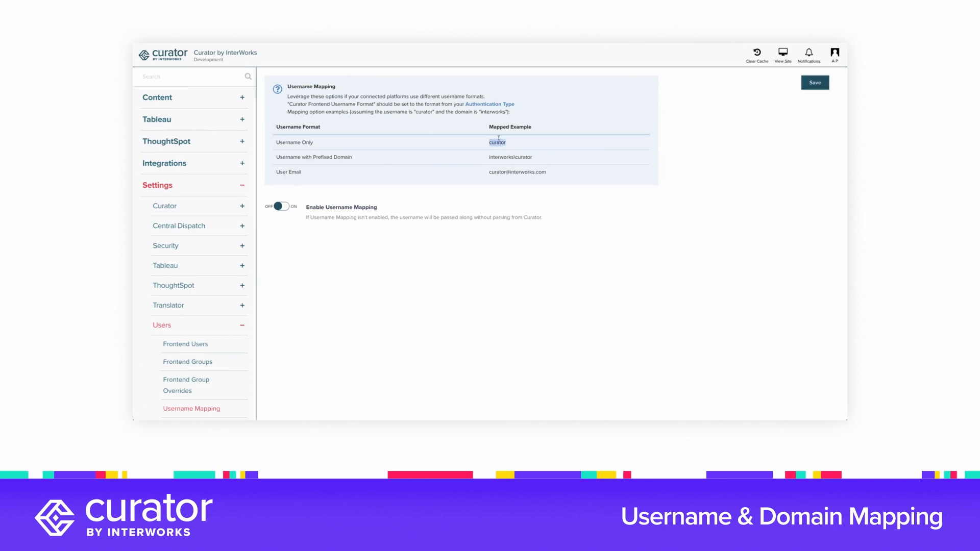
Enable username mapping for the connected platforms.
double_click(504, 157)
double_click(518, 171)
click(515, 179)
click(289, 206)
scroll(639, 224, down, 1)
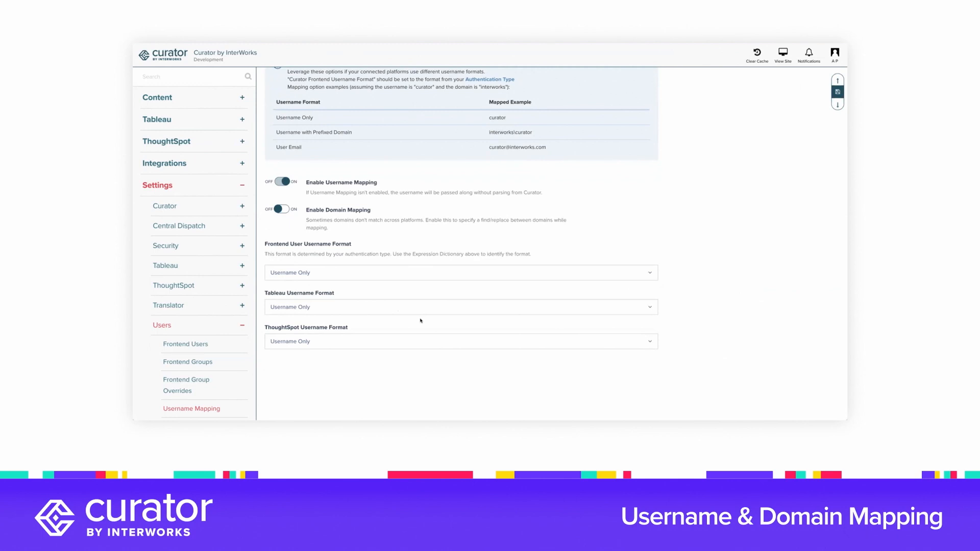
Examine the frontend, Tableau and ThoughtSpot username format settings against the mapped username examples.
double_click(274, 292)
double_click(275, 326)
click(339, 320)
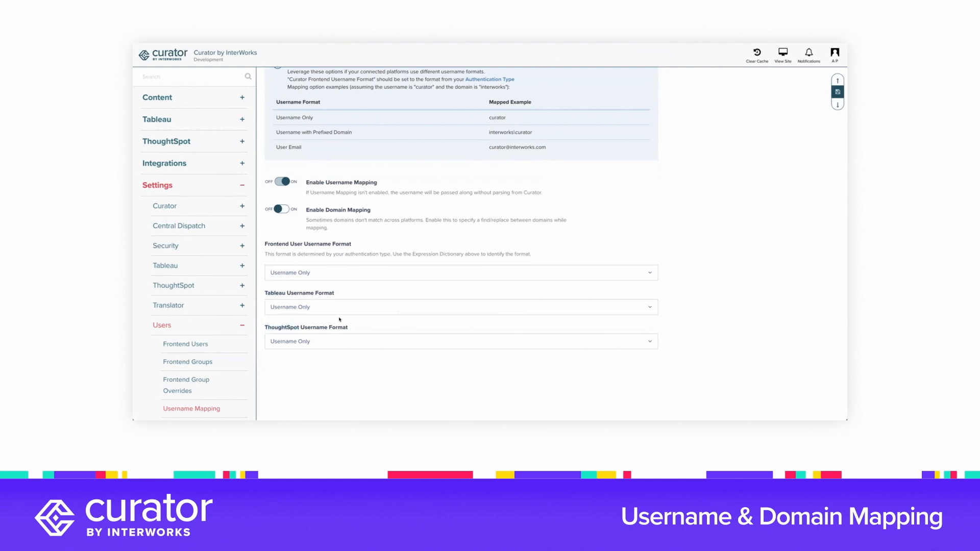
drag(273, 241, 295, 241)
click(306, 245)
drag(485, 133, 531, 134)
drag(486, 148, 544, 147)
click(544, 147)
Set the frontend user username format to Username with Prefixed Domain and enable domain mapping.
click(309, 272)
click(308, 314)
double_click(500, 132)
click(280, 208)
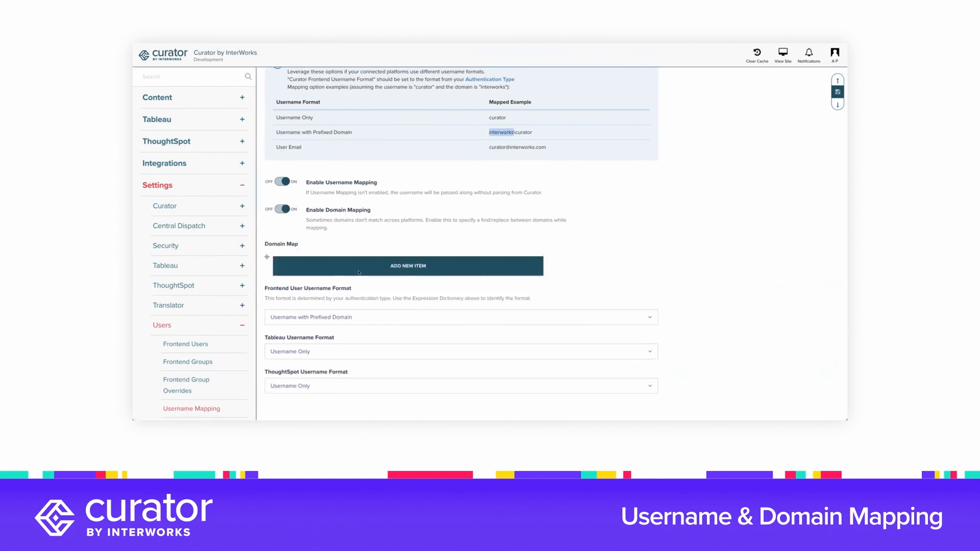
Add a new item to the domain map and set its connection to Tableau.
click(424, 265)
scroll(525, 271, down, 1)
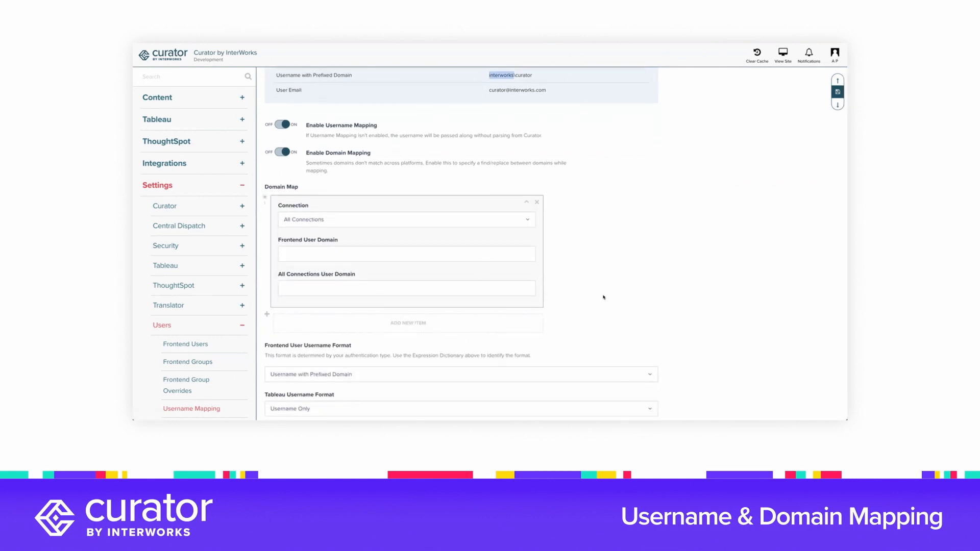
scroll(603, 297, down, 1)
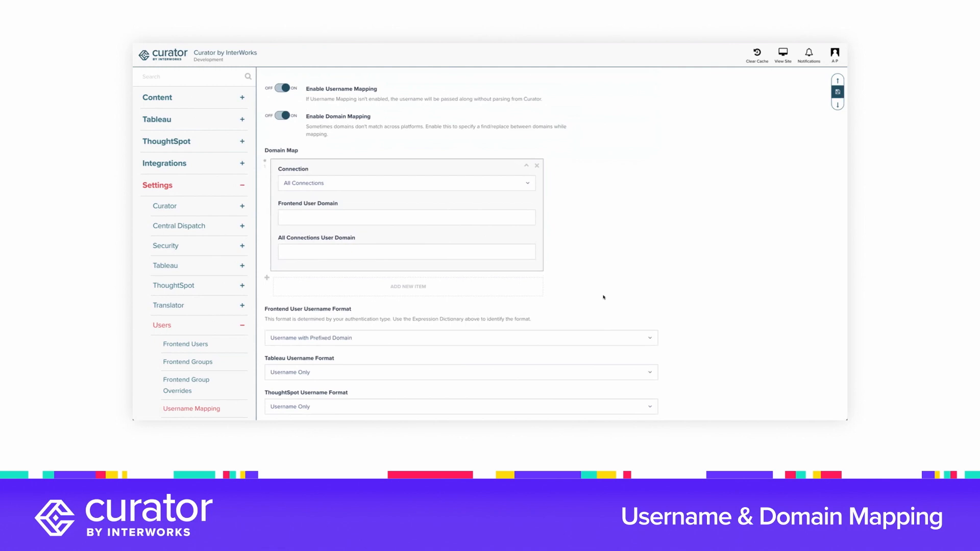
scroll(603, 297, down, 1)
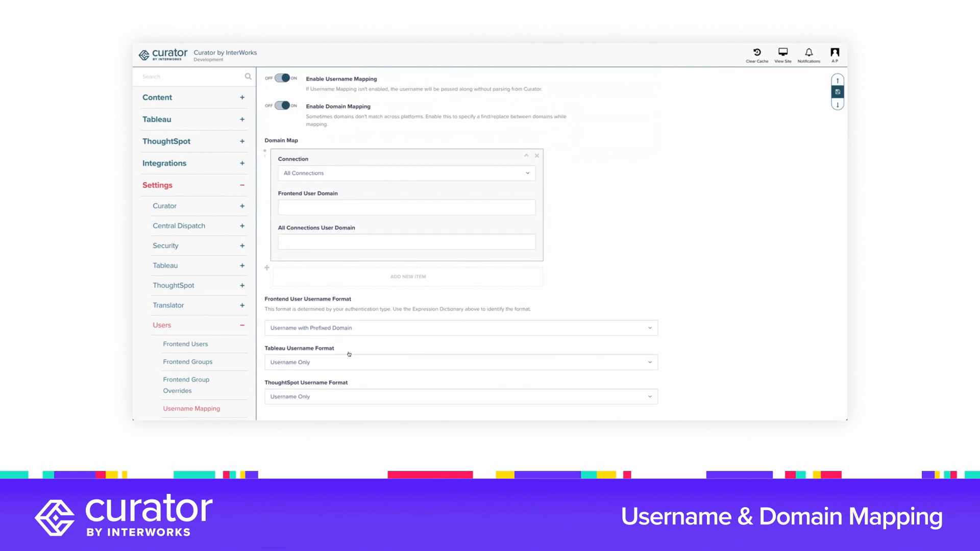
click(338, 175)
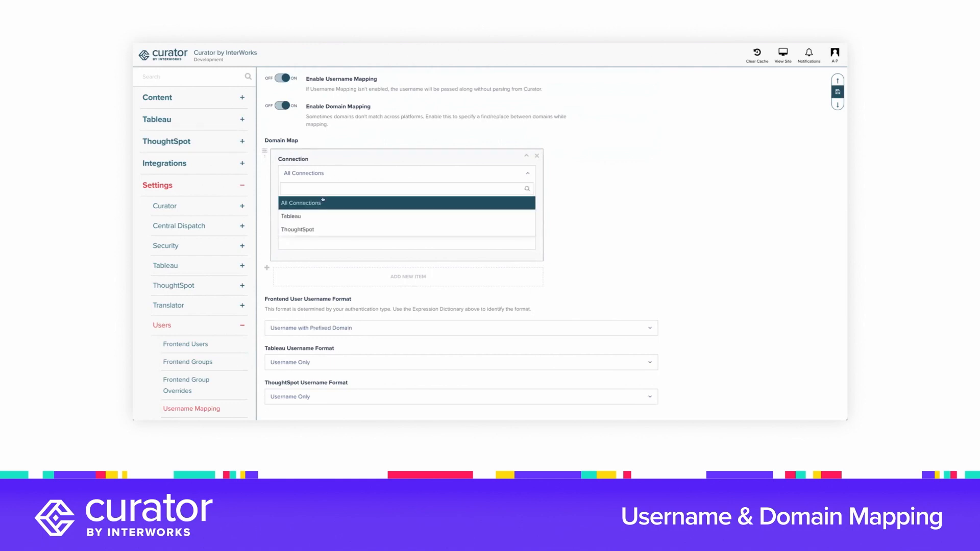
click(314, 213)
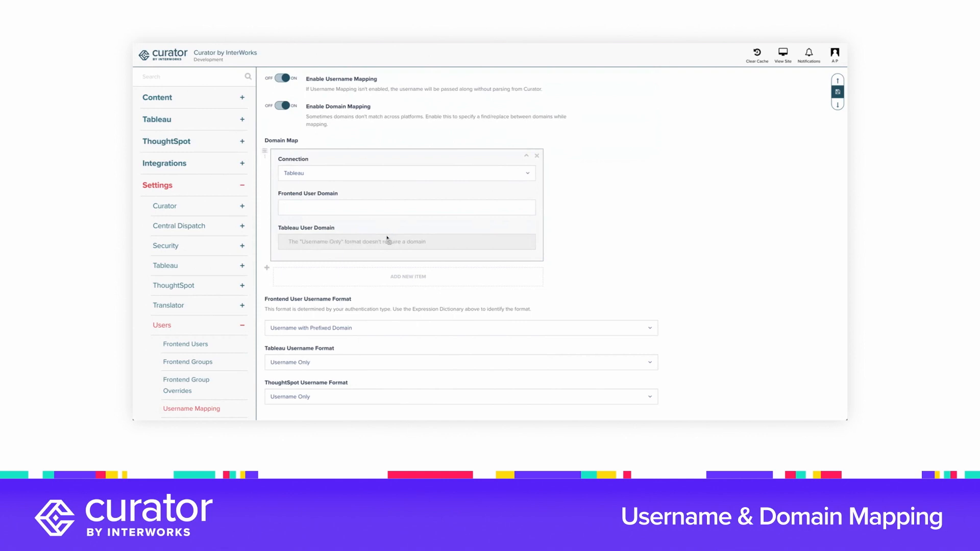
Set the Tableau username format to User Email and enter interworks as the domain map item's frontend user domain.
click(328, 362)
click(329, 349)
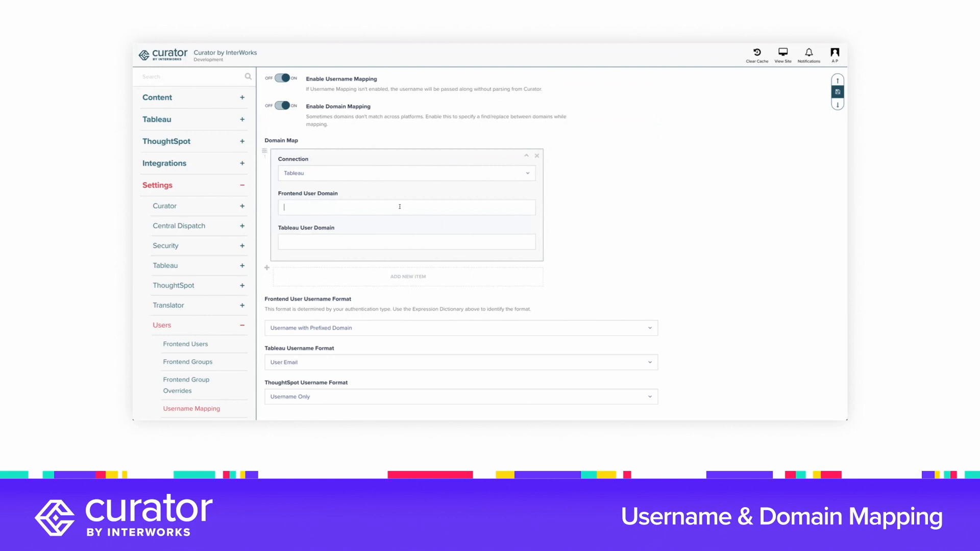
text(interworks)
Check the prefixed-domain username example and set the first domain map item's Tableau user domain to iw.
scroll(459, 193, up, 1)
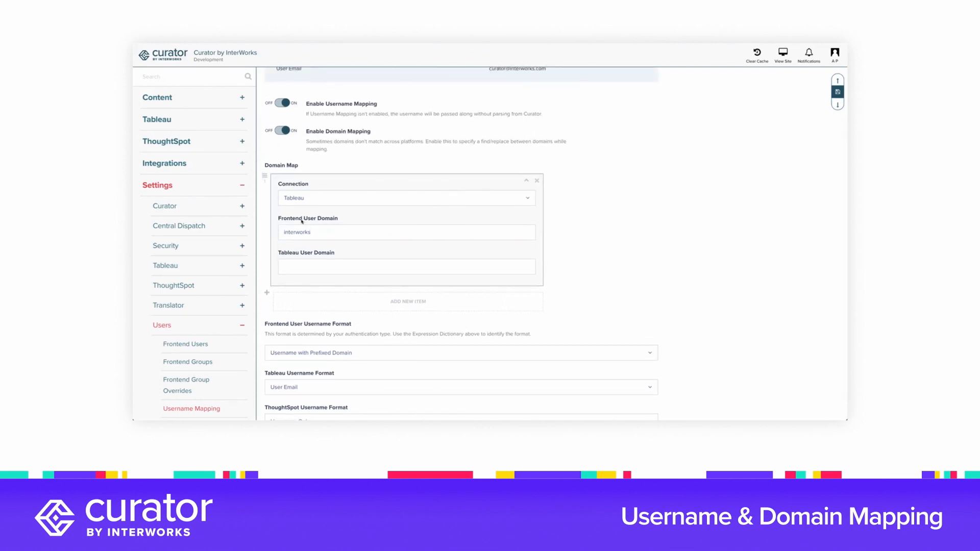
scroll(304, 221, down, 1)
scroll(321, 220, up, 3)
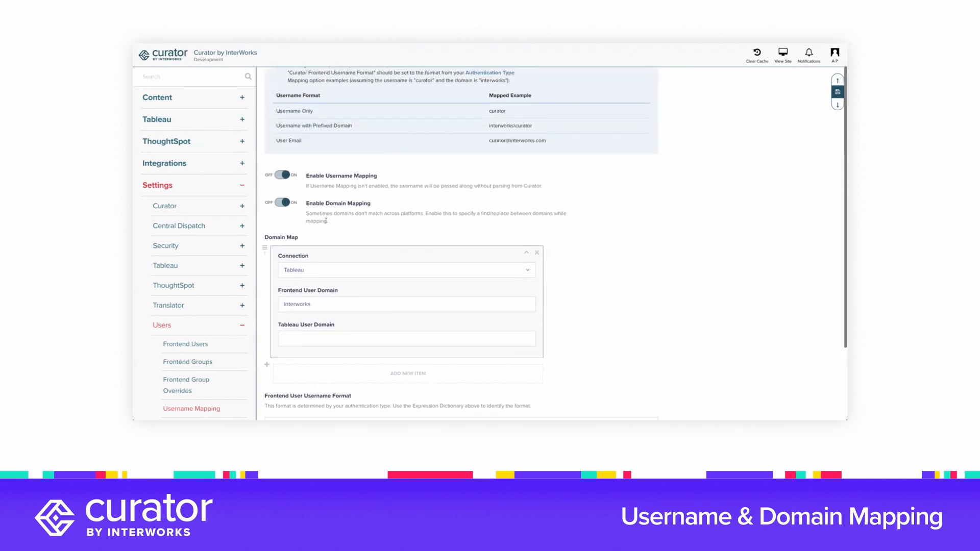
drag(497, 125, 534, 122)
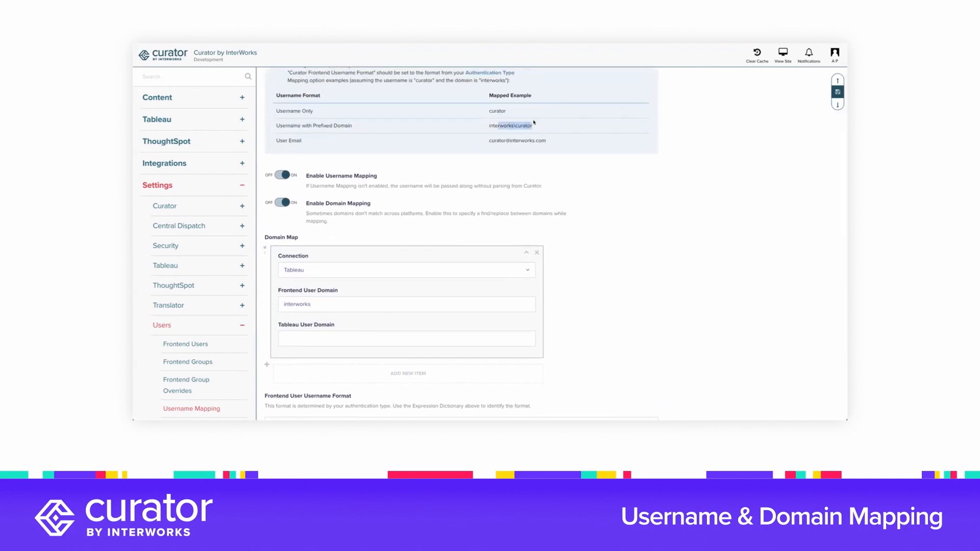
click(533, 123)
scroll(499, 151, down, 1)
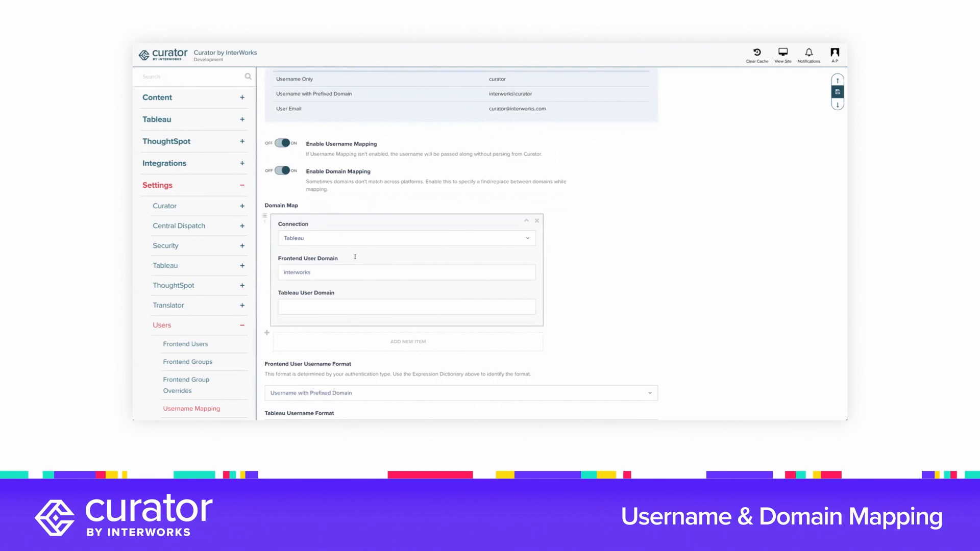
click(342, 301)
text(iw)
Add a second domain map item and set its connection to Tableau.
scroll(587, 310, down, 1)
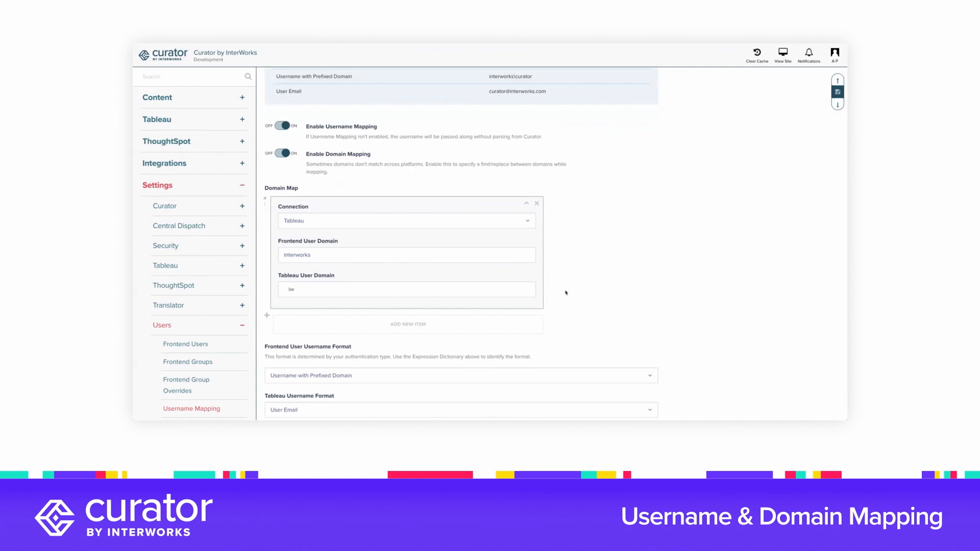
scroll(565, 293, down, 1)
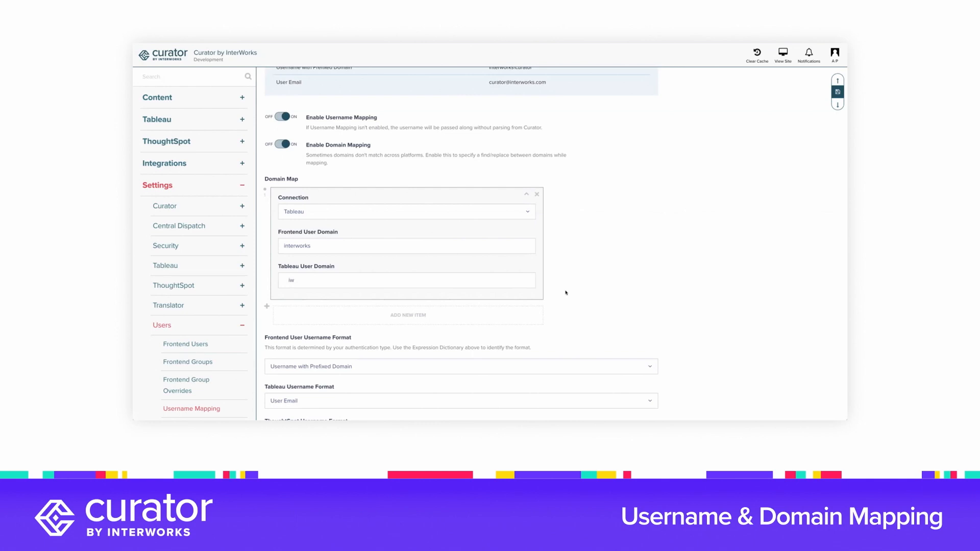
scroll(566, 293, down, 1)
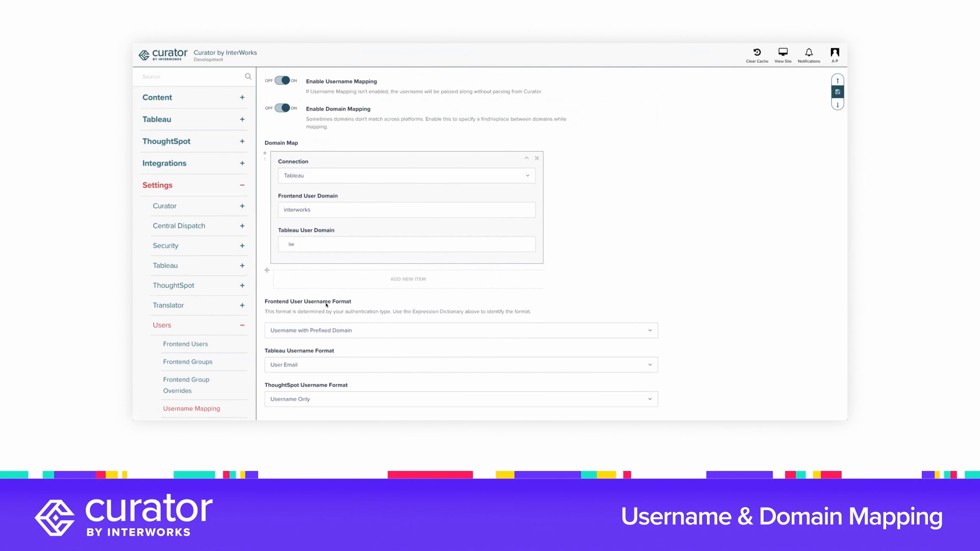
scroll(537, 297, up, 1)
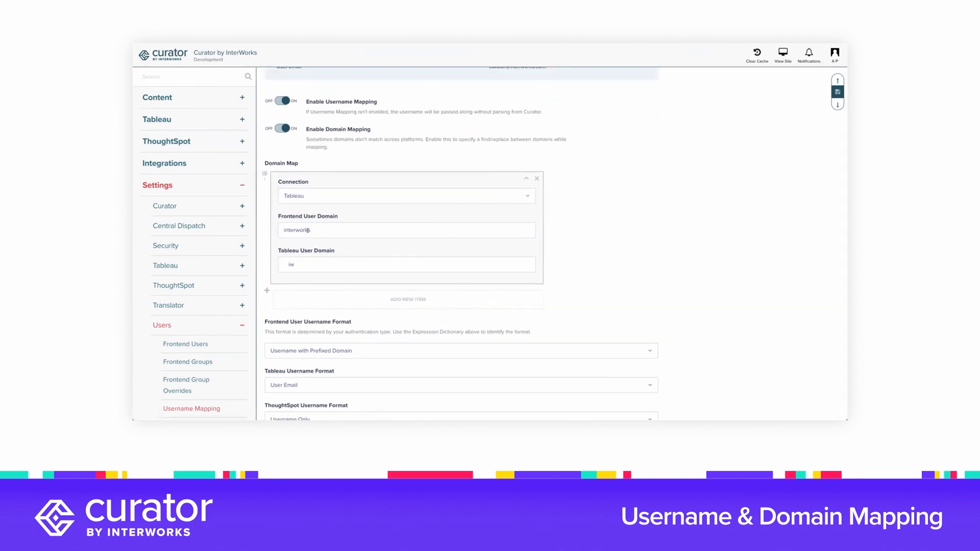
click(329, 300)
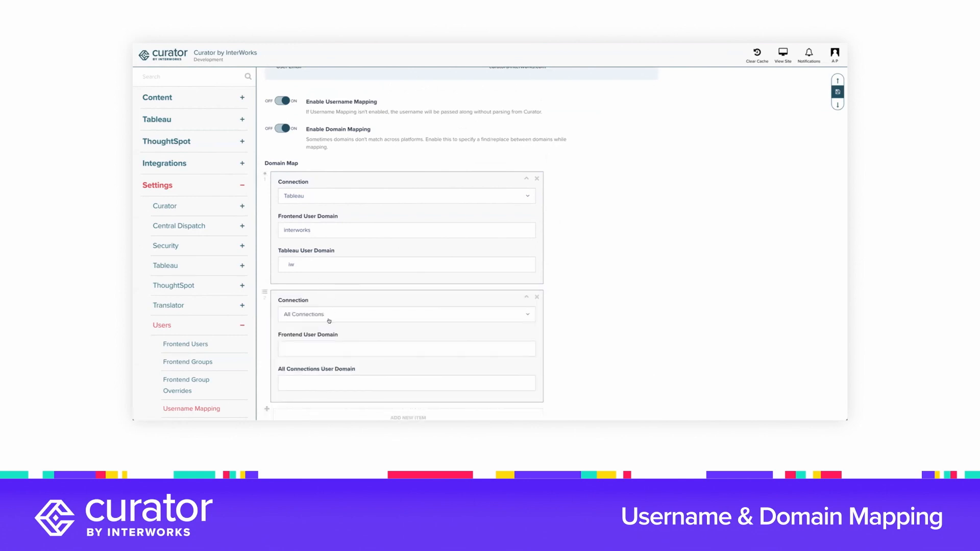
click(328, 314)
click(332, 357)
In the second domain map item, map the frontend user domain lyonscorp to the Tableau user domain lc.
click(336, 347)
text(lyonscorp)
scroll(363, 341, down, 1)
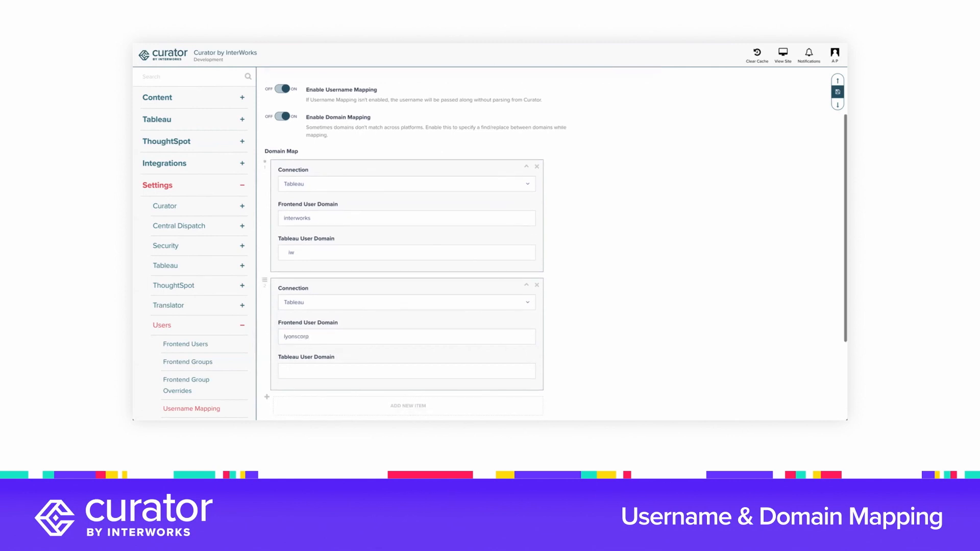
click(355, 359)
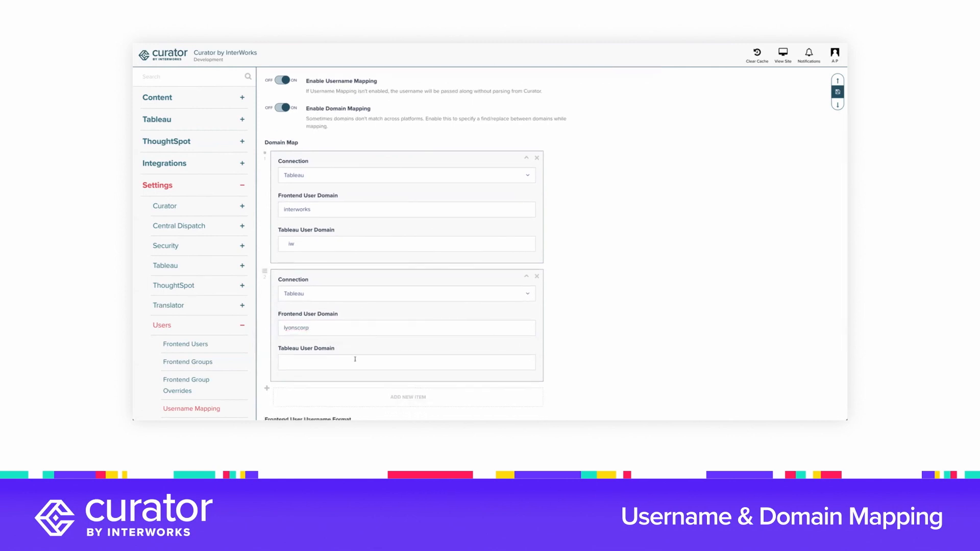
text(lc)
Review both domain map items against the mapped username examples and the selected username formats.
scroll(551, 343, down, 1)
scroll(460, 225, up, 3)
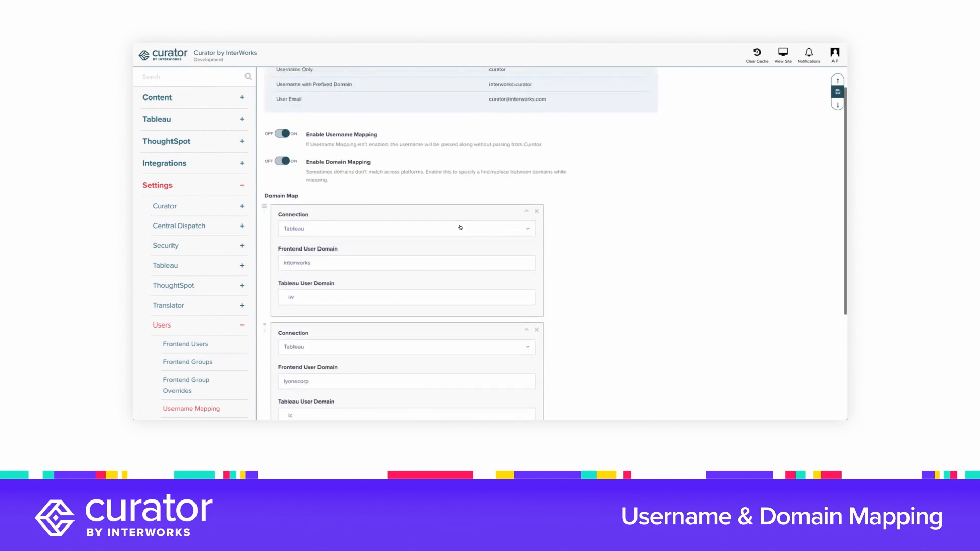
scroll(501, 233, up, 1)
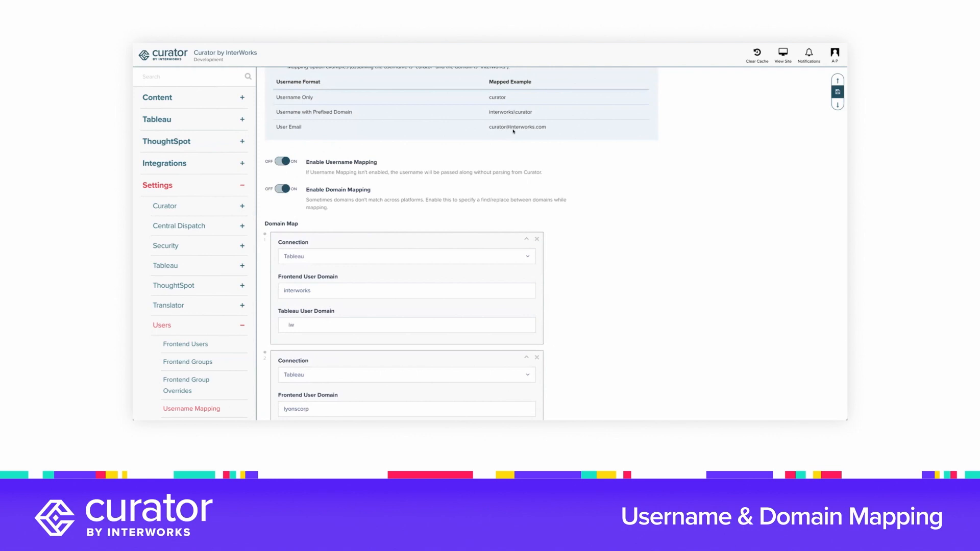
scroll(287, 288, down, 4)
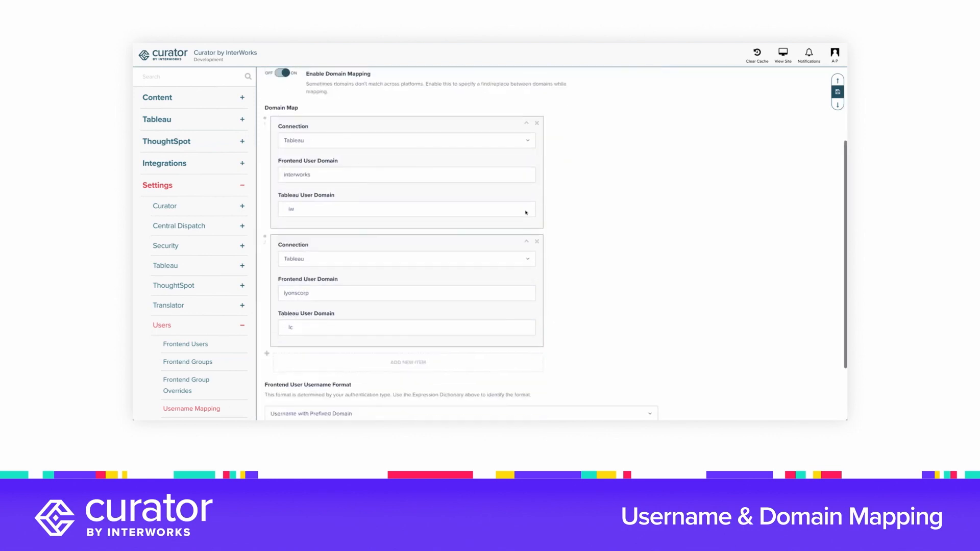
drag(286, 290, 320, 290)
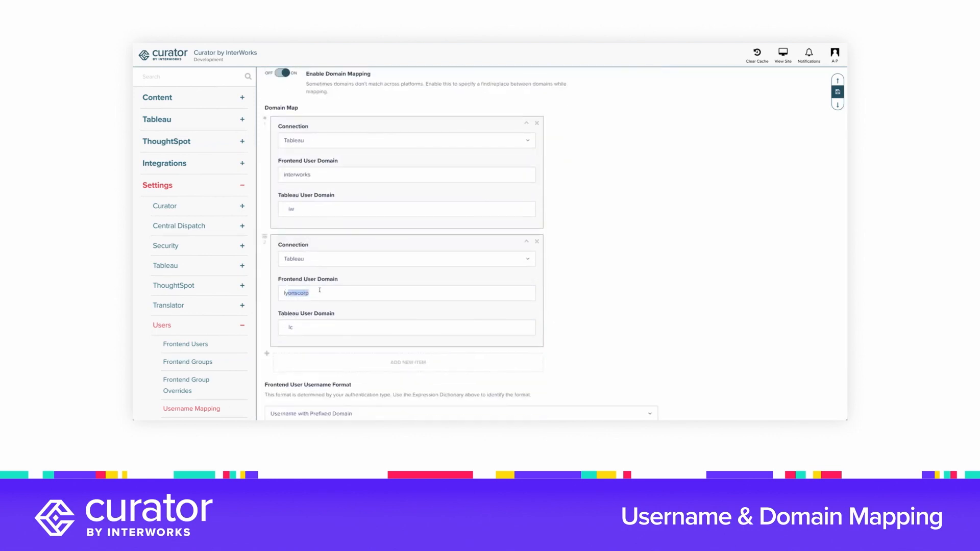
click(296, 321)
scroll(525, 93, up, 1)
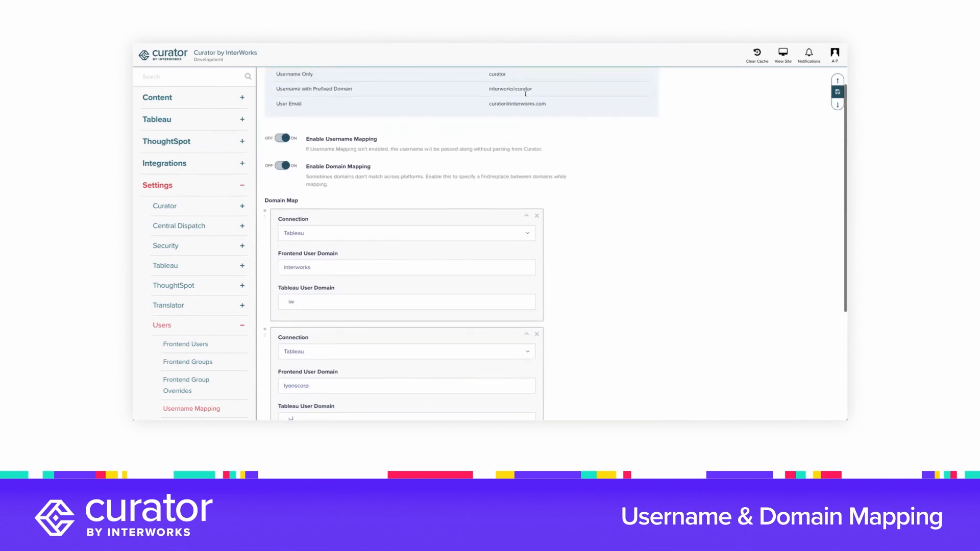
scroll(553, 179, down, 1)
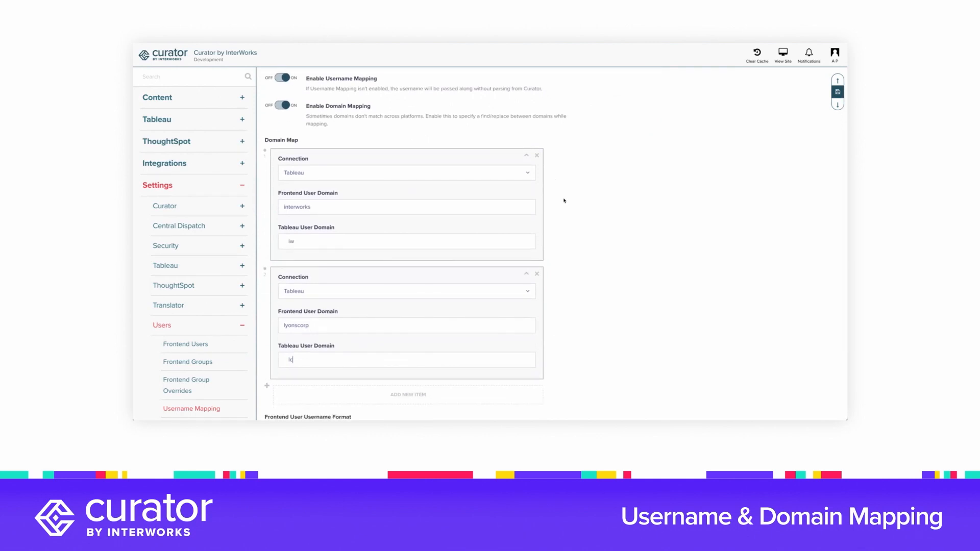
scroll(601, 232, down, 2)
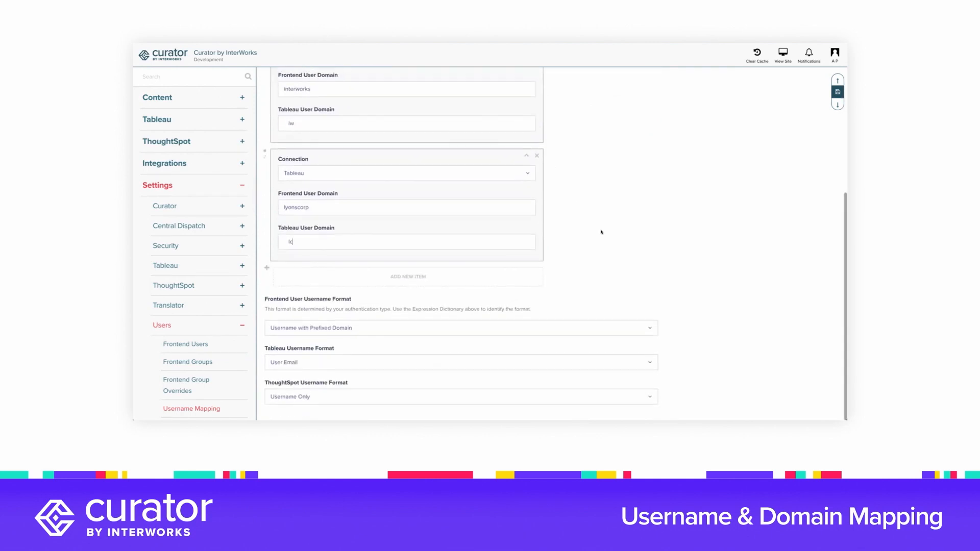